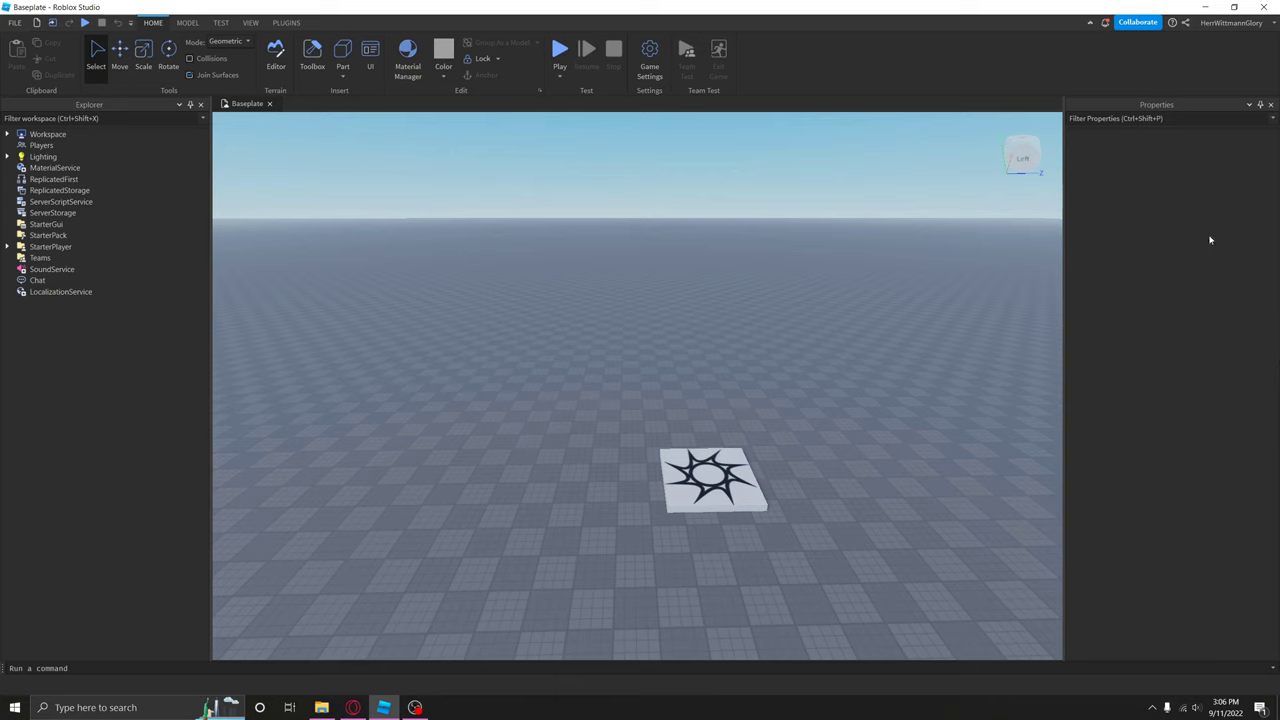
# Step: From the View tab, open the Team Create panel and close it again
pyautogui.click(251, 22)
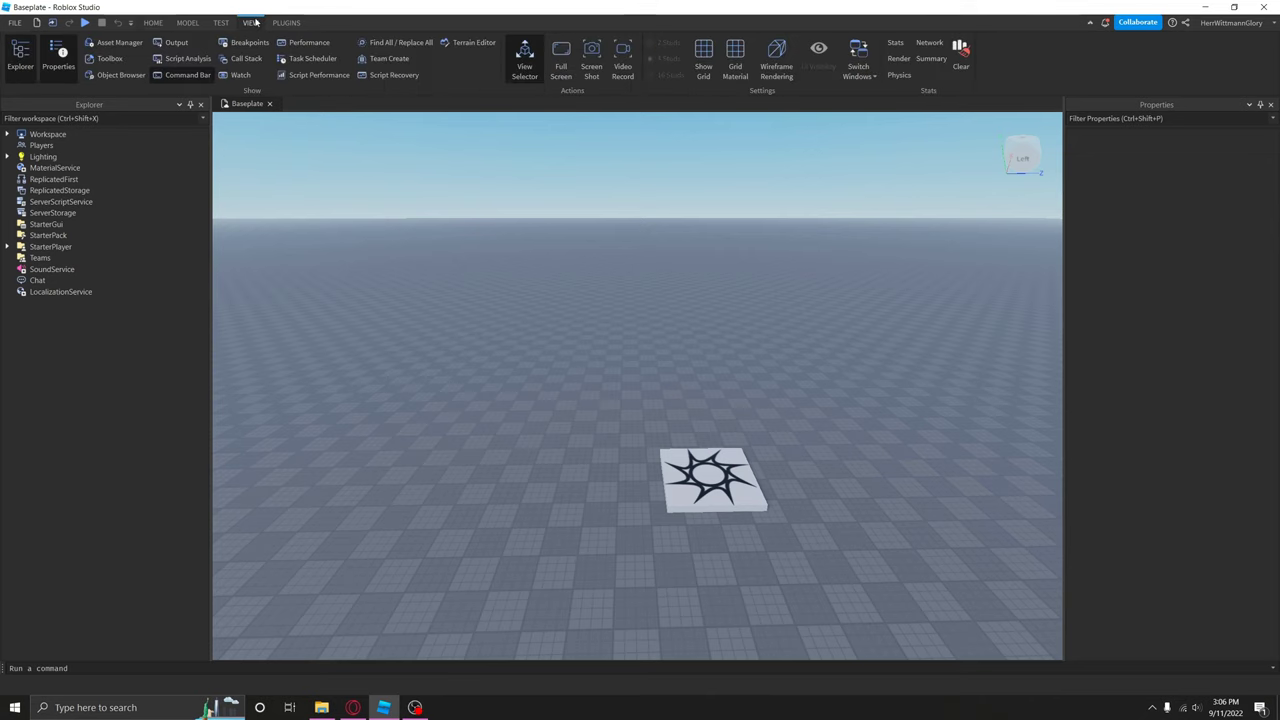
pyautogui.click(385, 60)
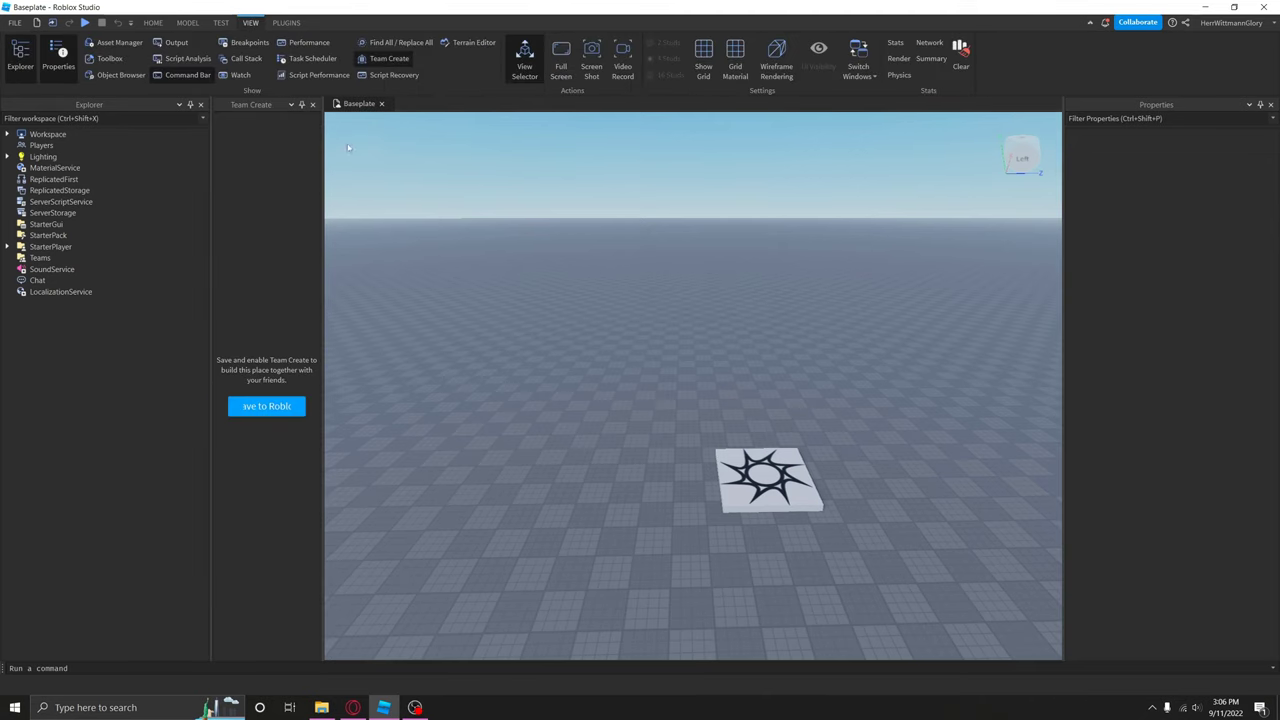
pyautogui.click(372, 60)
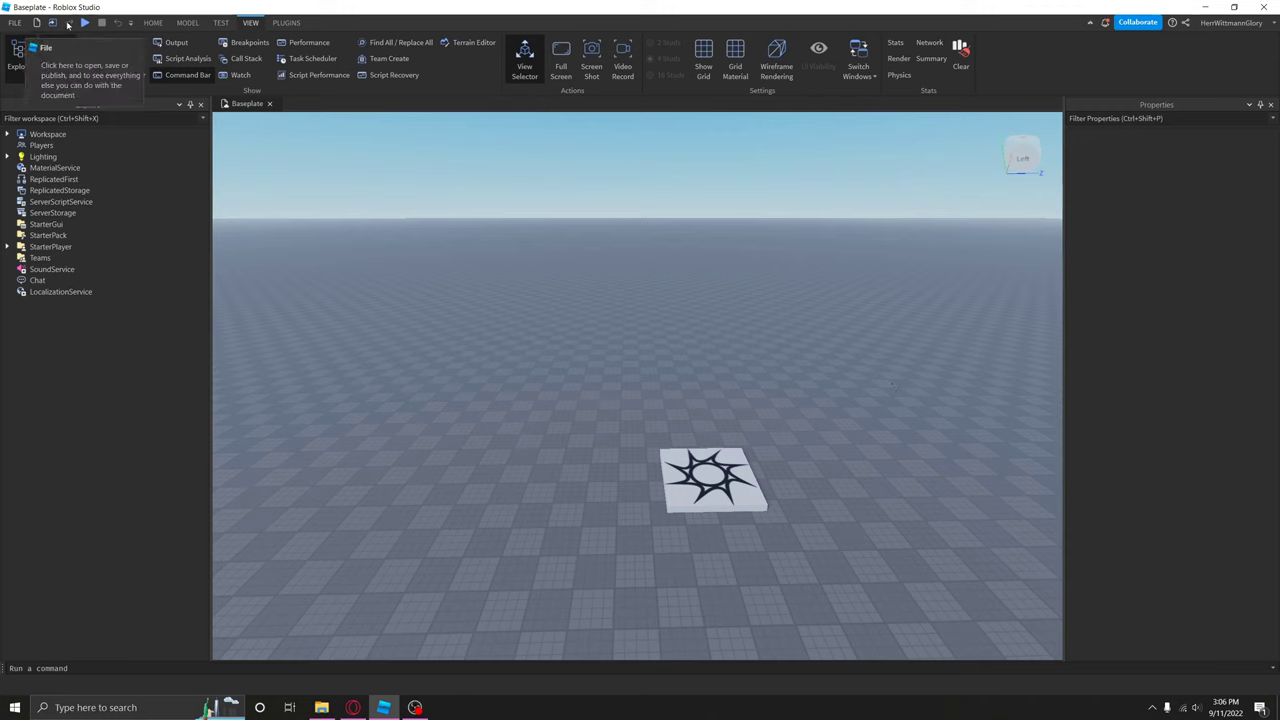
# Step: Use File > Save to Roblox to publish the place as 'Untitled Game' with Team Create on
pyautogui.click(15, 22)
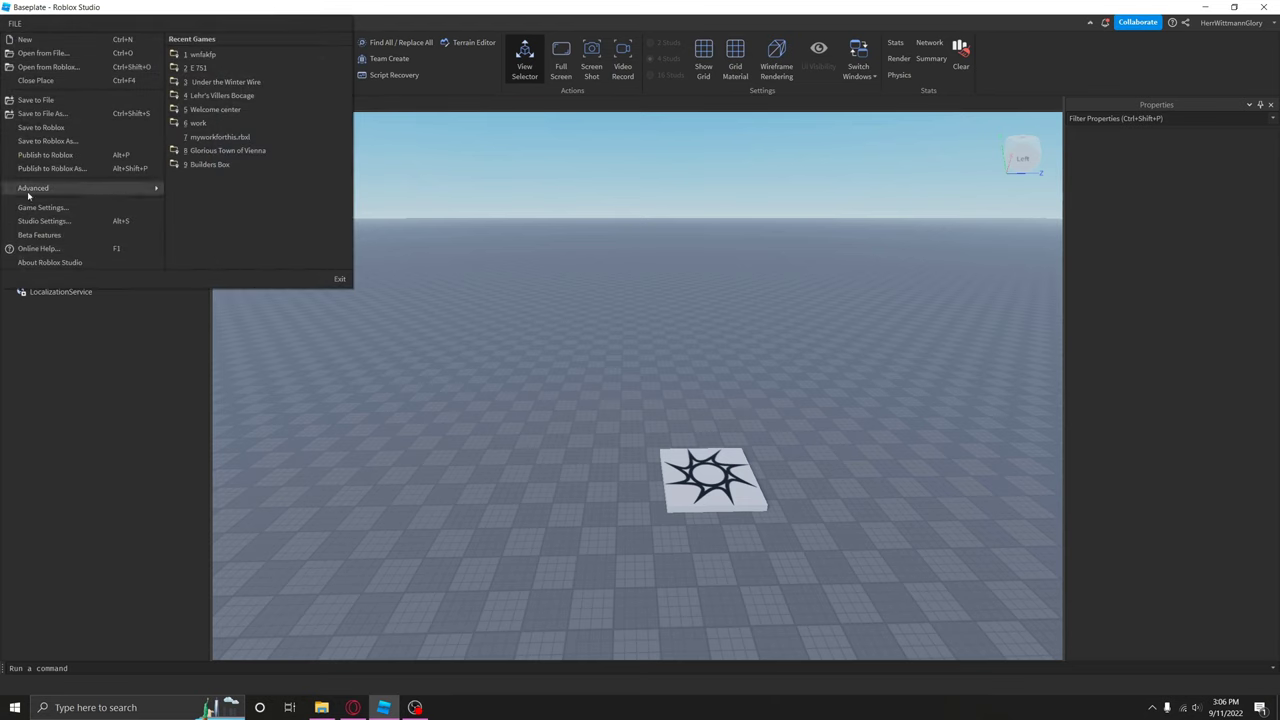
pyautogui.click(41, 127)
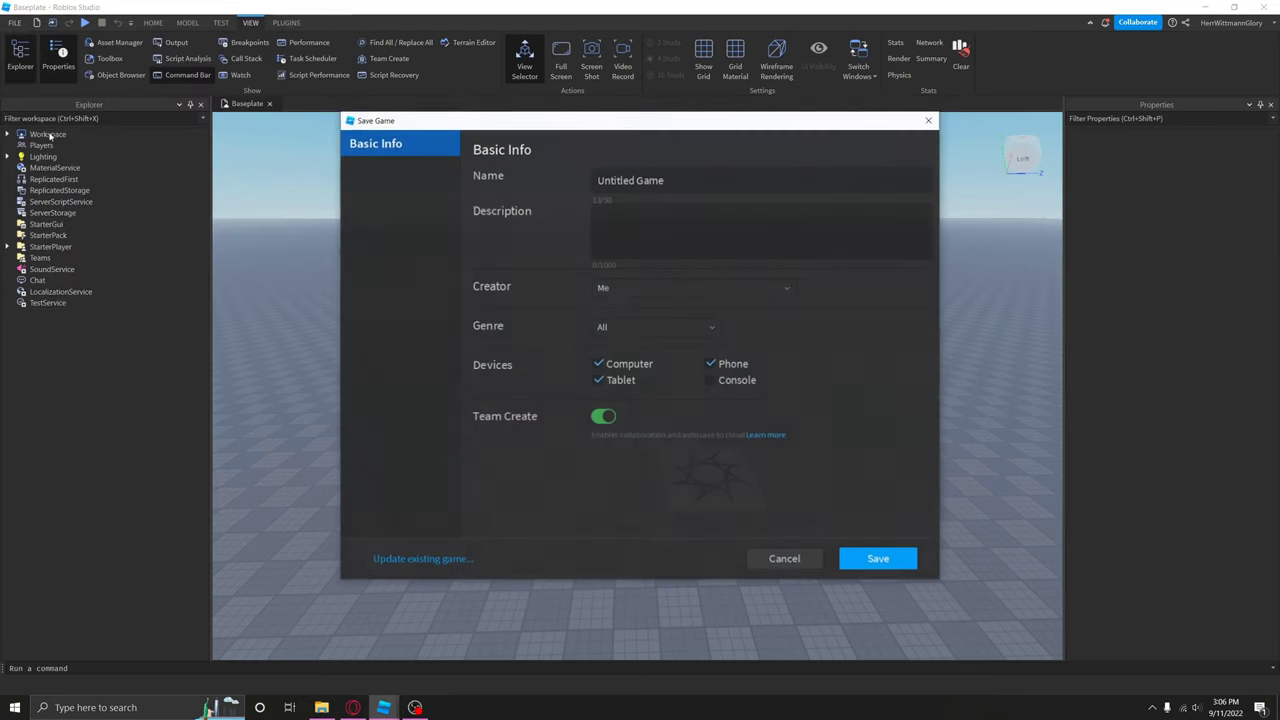
pyautogui.click(852, 560)
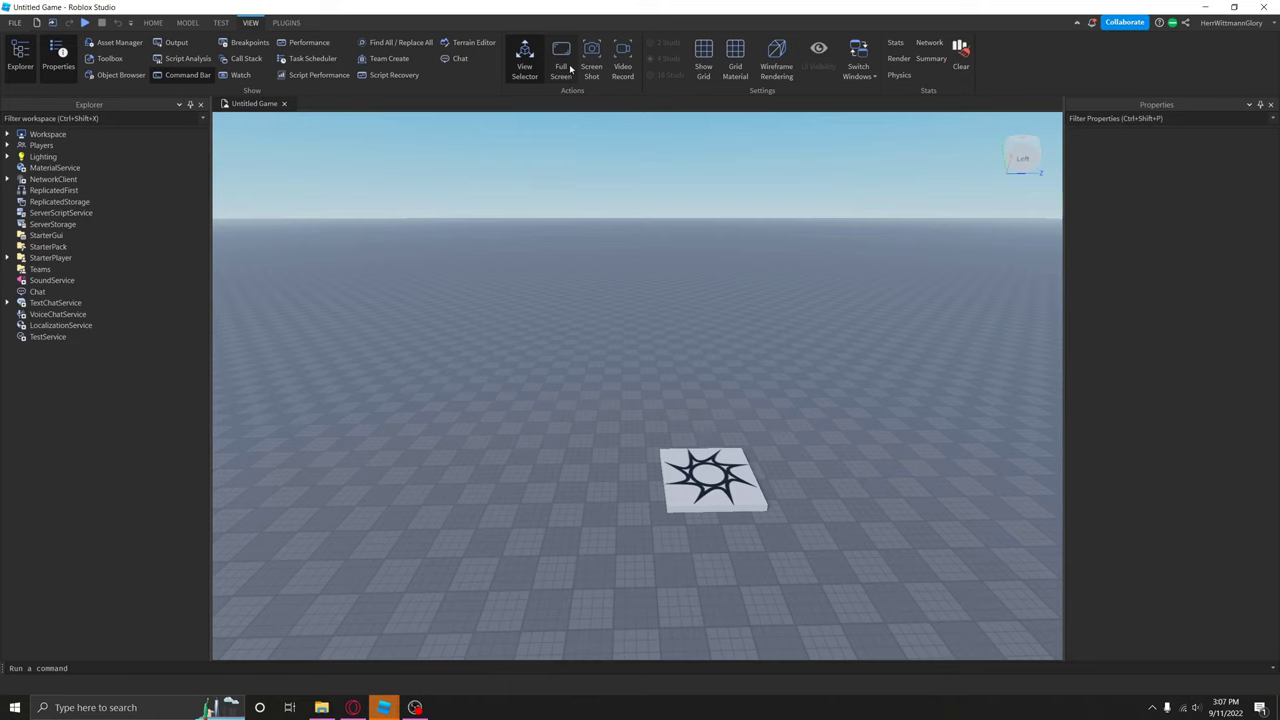
# Step: Open Manage Collaborators from the Collaborate button, showing only the owner
pyautogui.click(1132, 28)
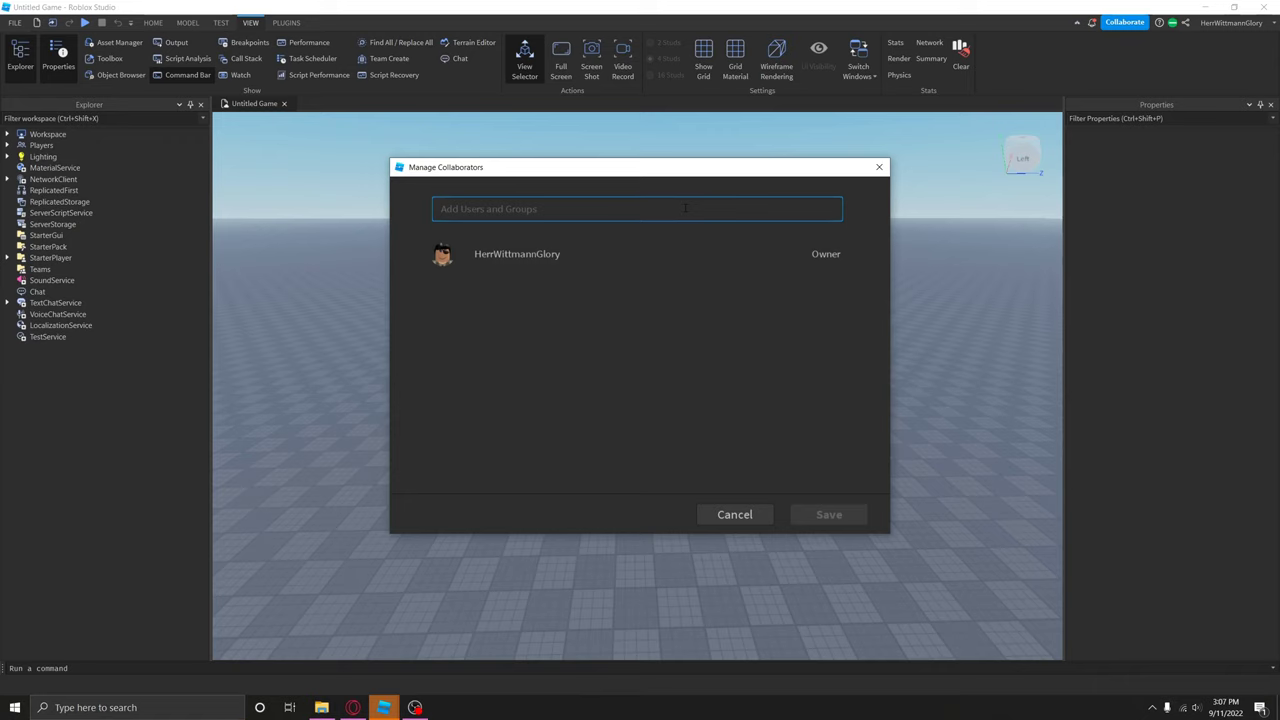
# Step: Search Add Users and Groups for the friend's username and add them with Edit access
pyautogui.write('adsf')
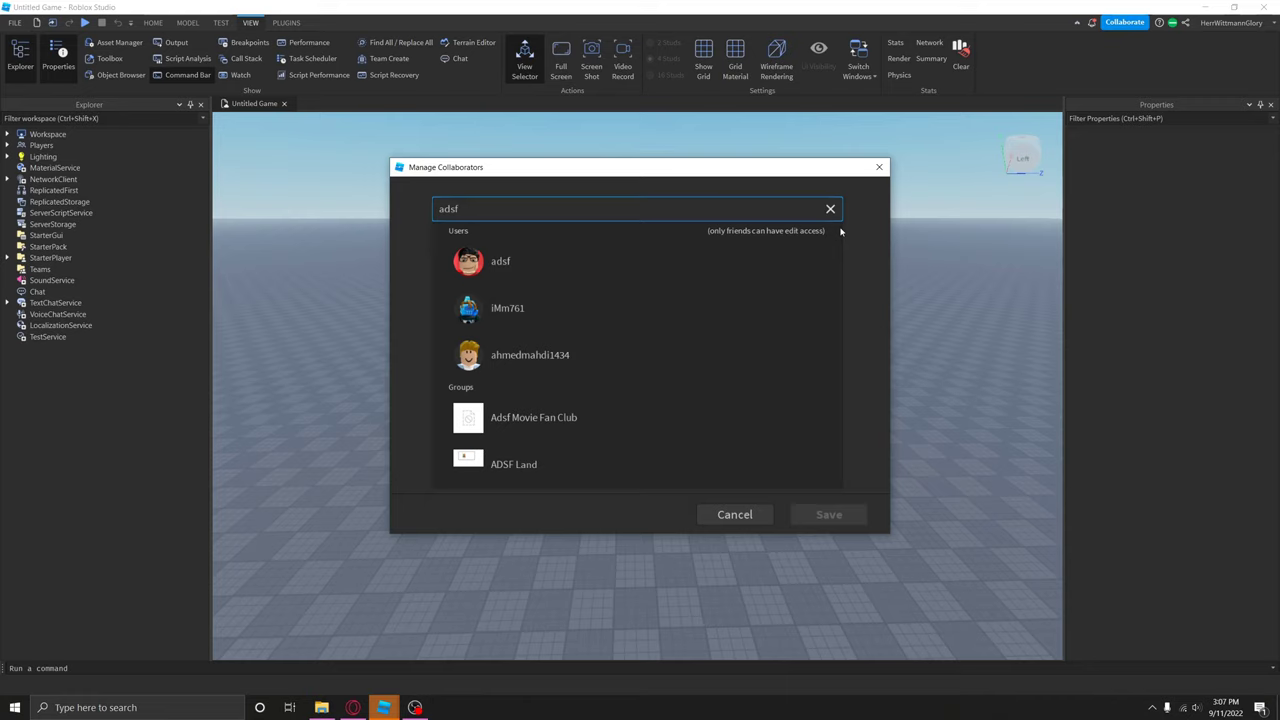
pyautogui.hotkey('ctrl', 'a')
pyautogui.write('stogd')
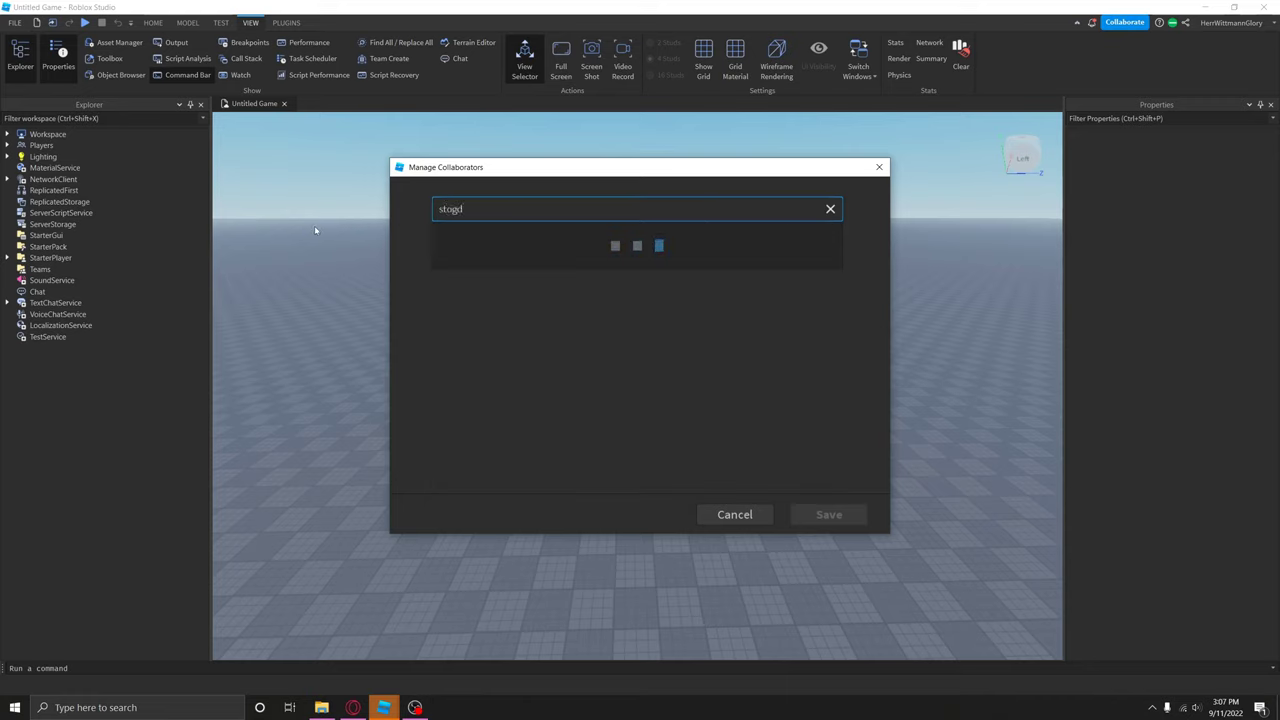
pyautogui.write('en77')
pyautogui.click(670, 261)
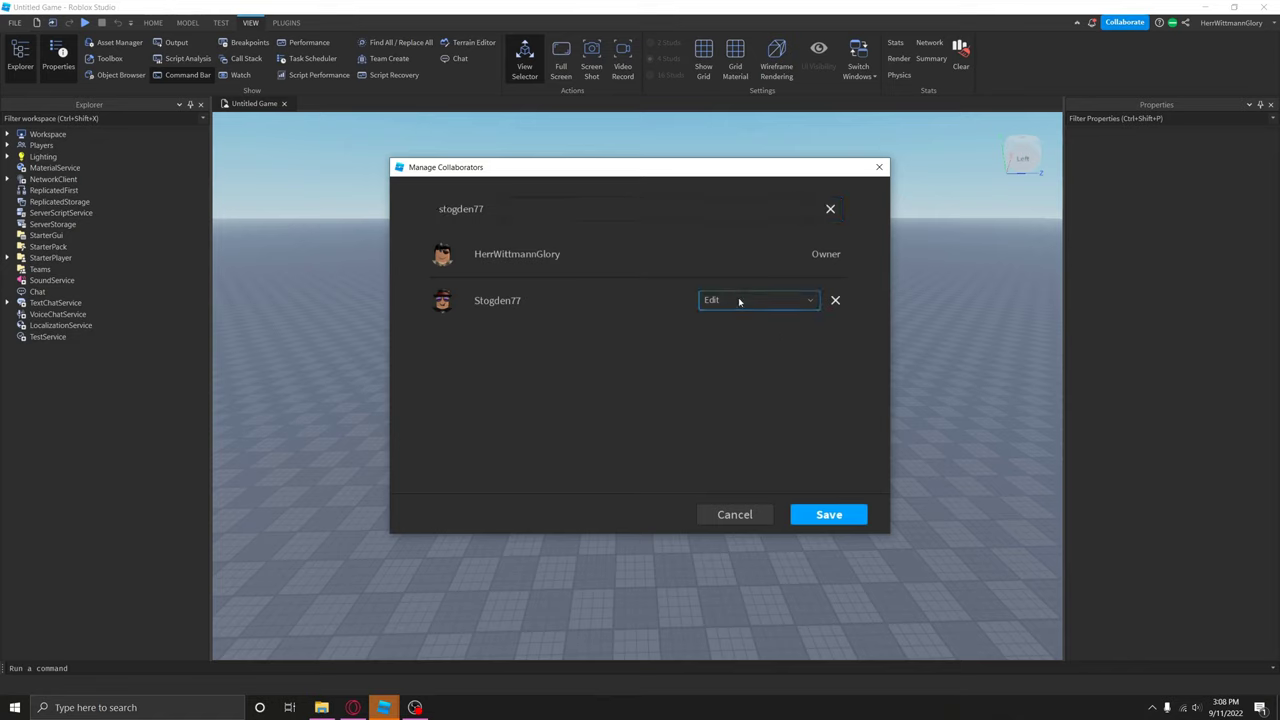
# Step: Try a few username searches, then add a second, non-friend user with Play-only access
pyautogui.moveTo(655, 208); pyautogui.dragTo(409, 231)
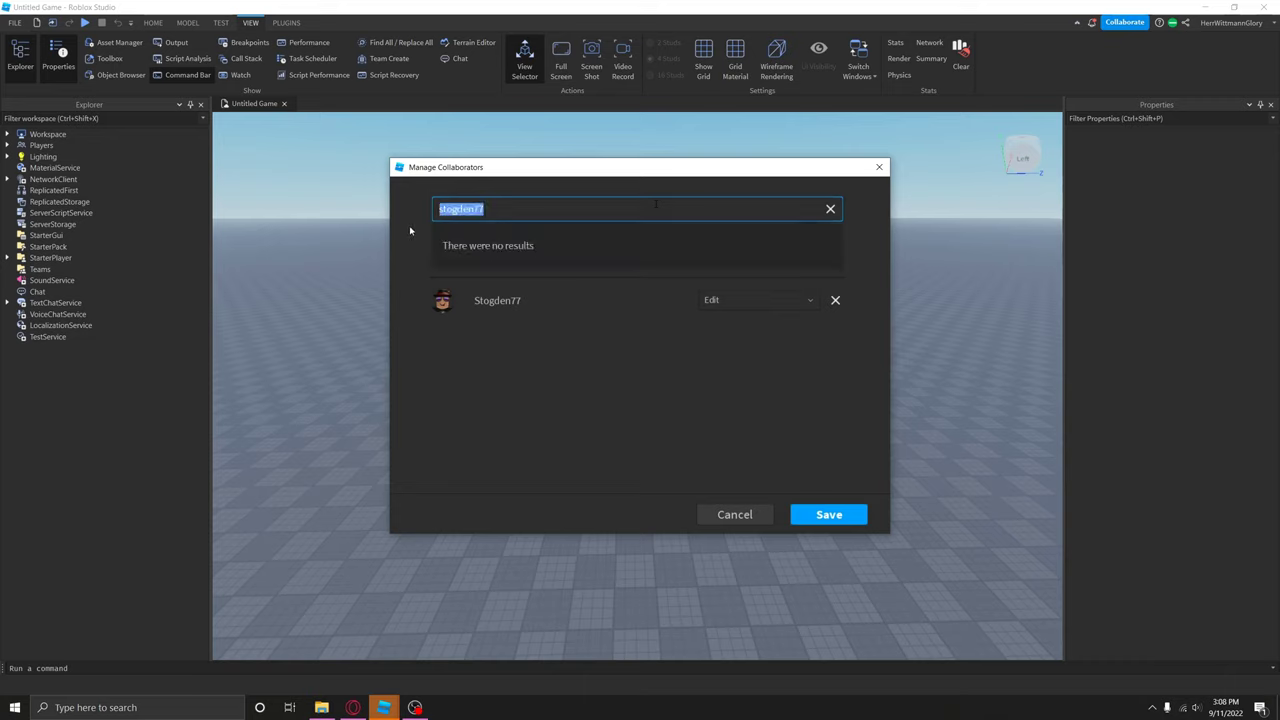
pyautogui.write('gh')
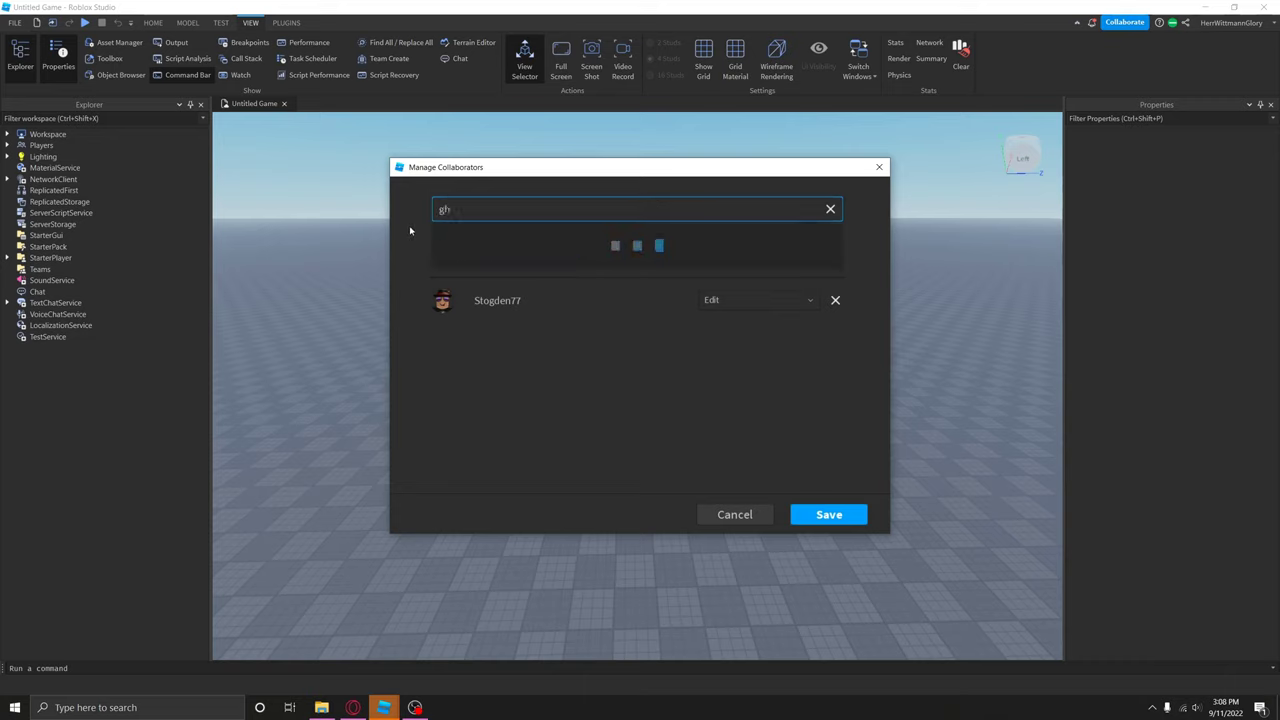
pyautogui.press('BackSpace')
pyautogui.press('BackSpace')
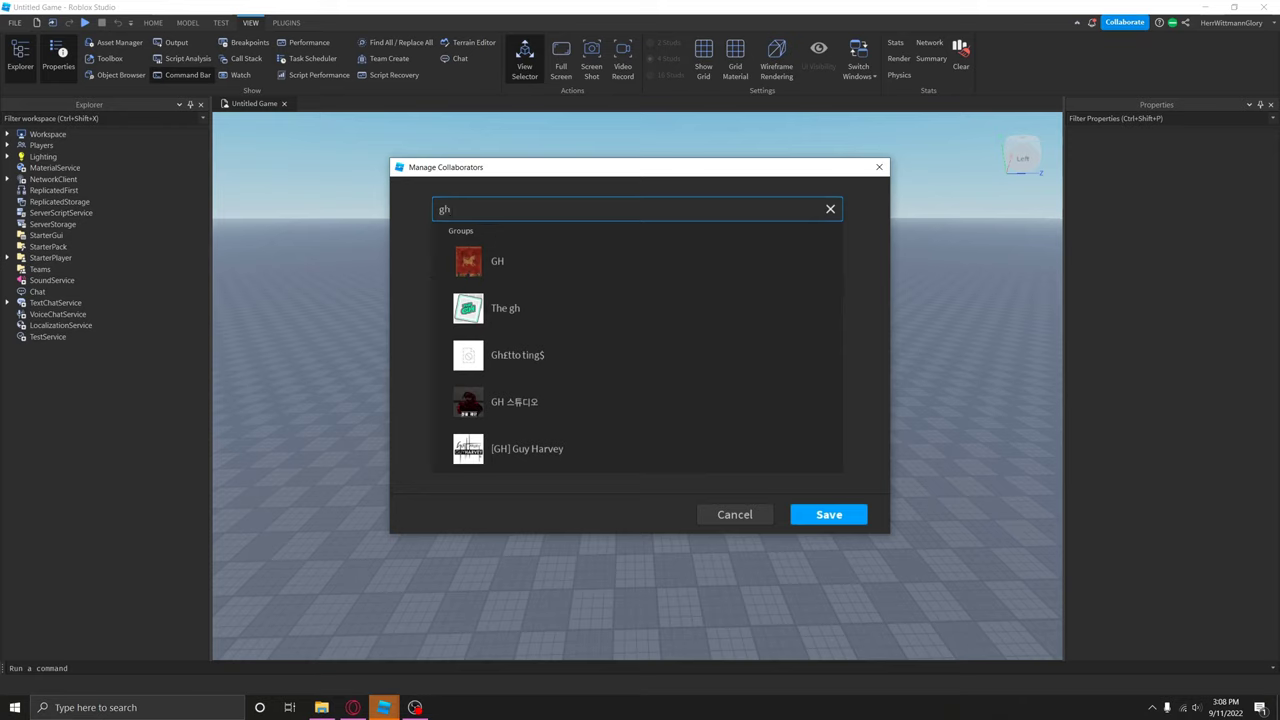
pyautogui.write('D')
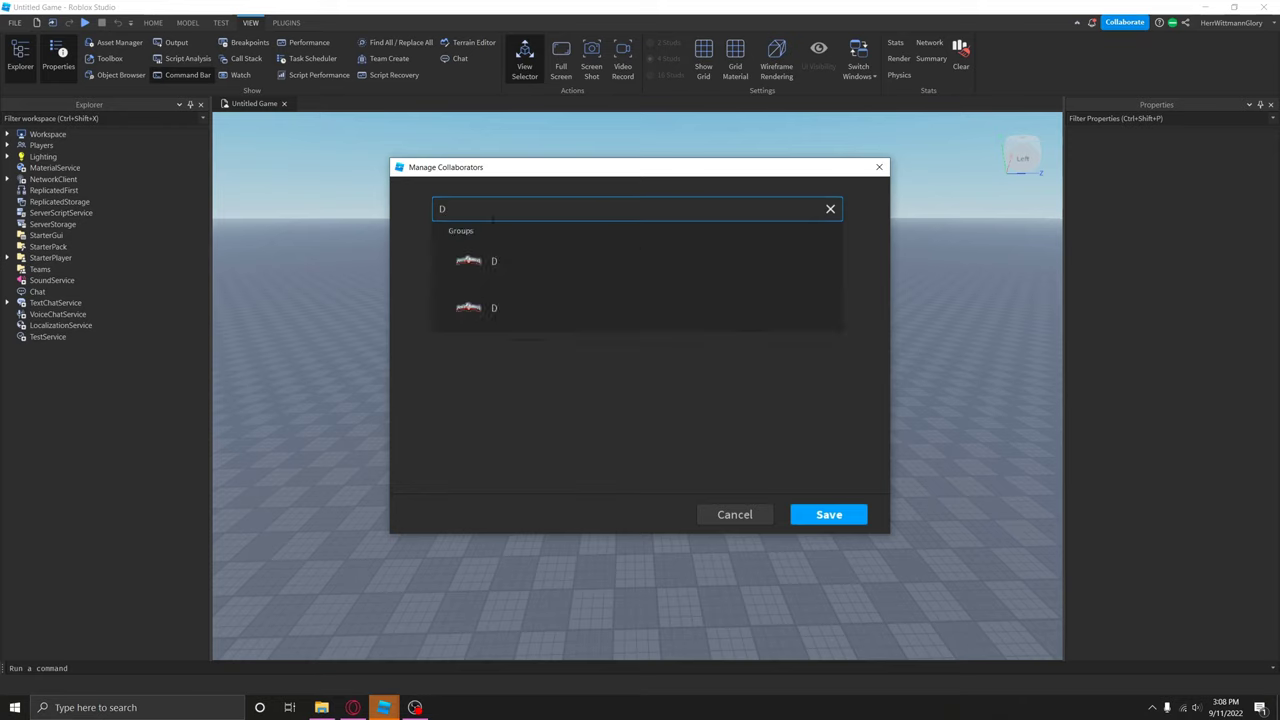
pyautogui.write('ej')
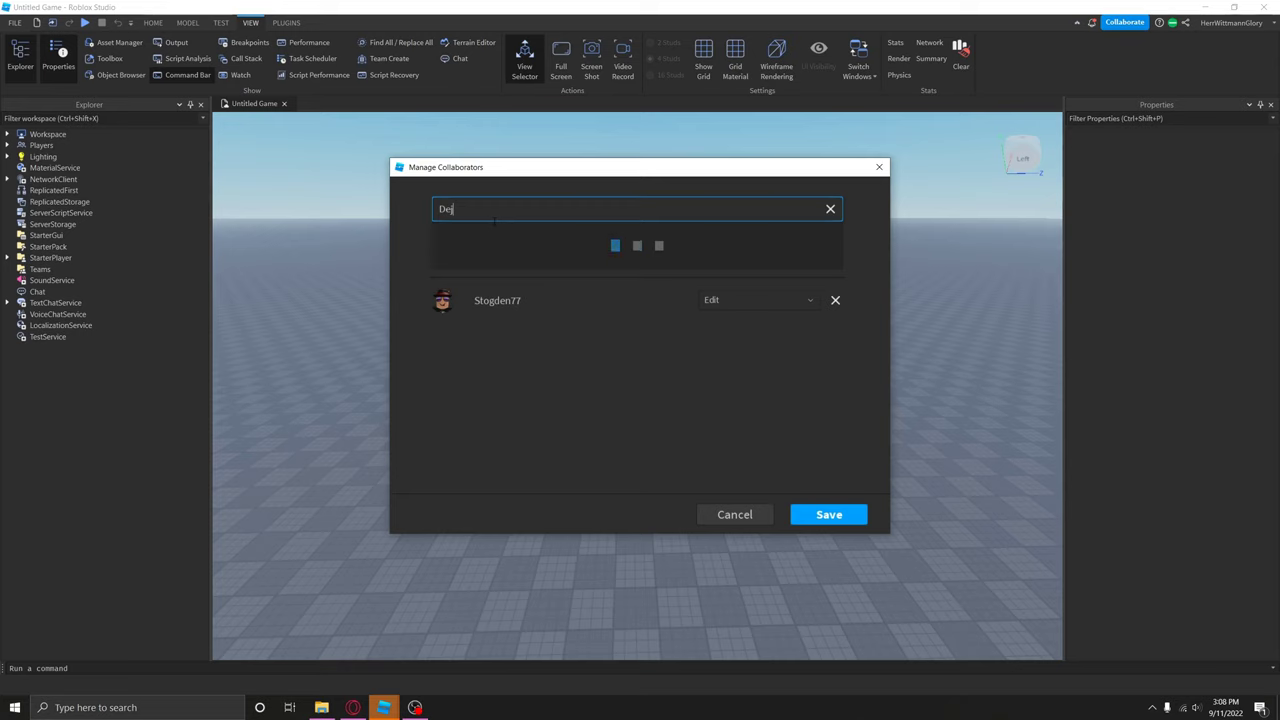
pyautogui.hotkey('ctrl', 'a')
pyautogui.write('nick')
pyautogui.click(533, 260)
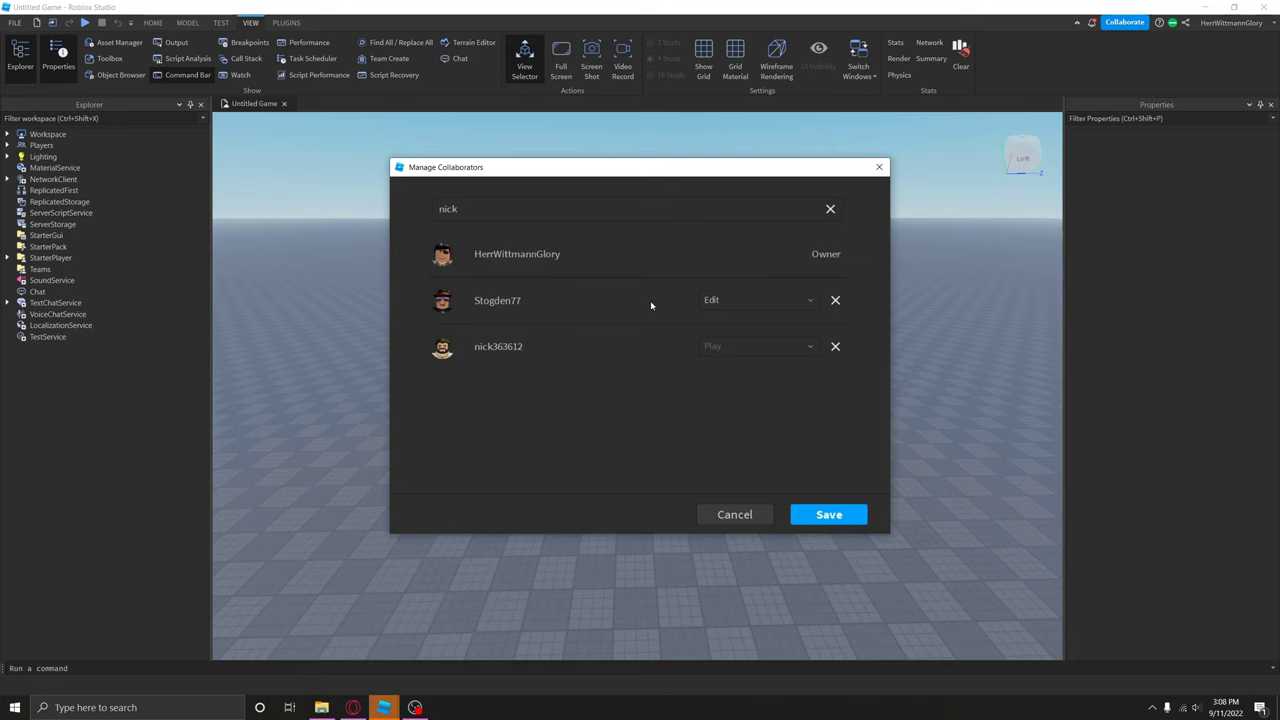
# Step: Switch the friend's role to Play and back to Edit, remove the Play-only user, and save
pyautogui.click(755, 300)
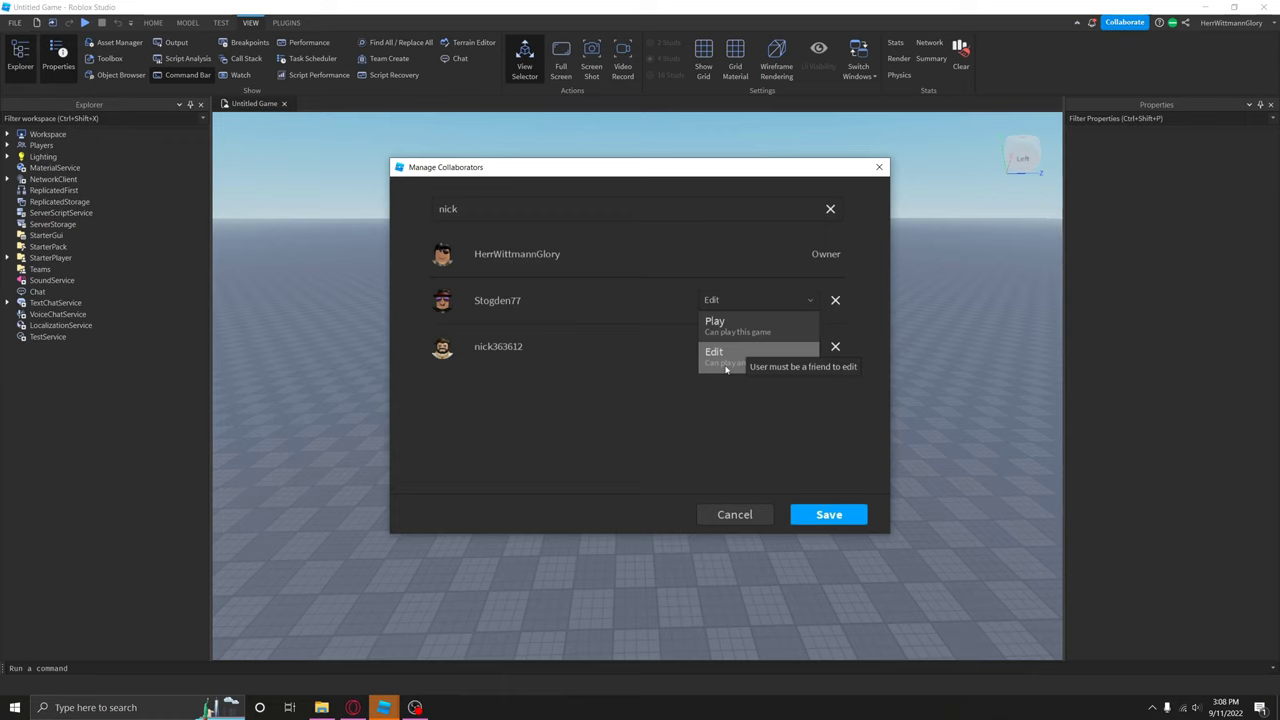
pyautogui.click(715, 324)
pyautogui.click(740, 300)
pyautogui.click(716, 354)
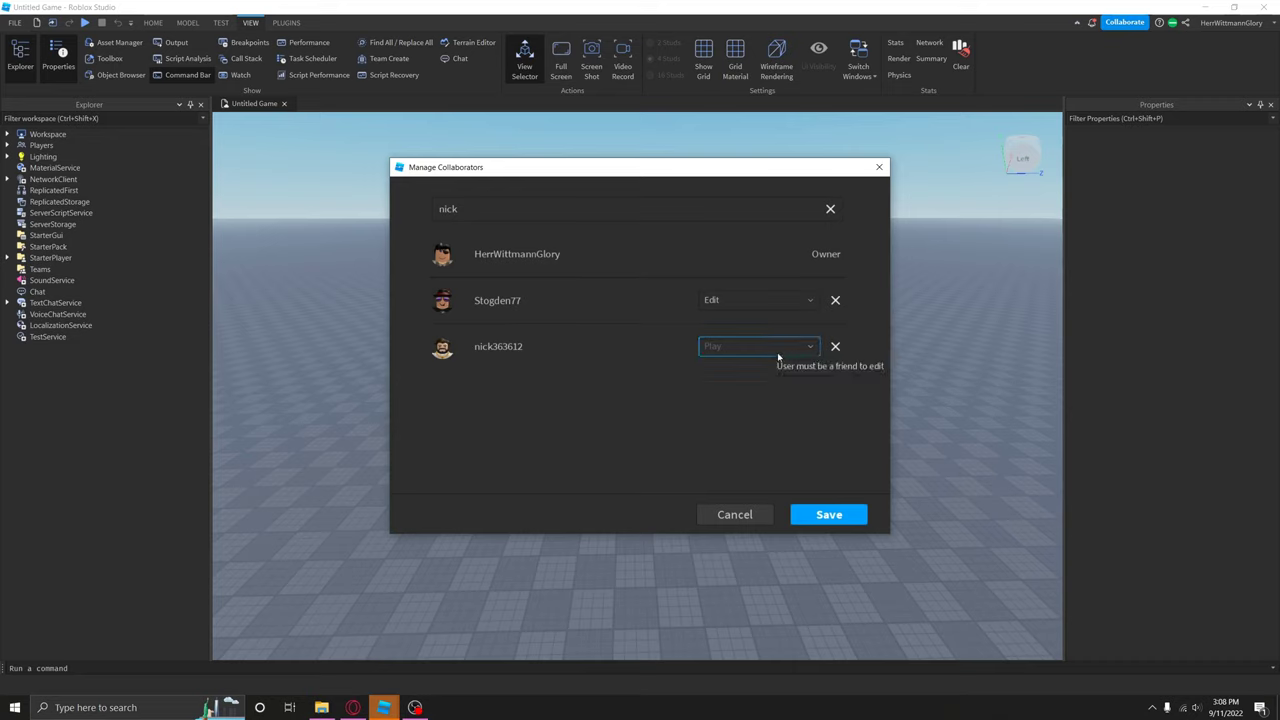
pyautogui.click(836, 346)
pyautogui.click(830, 518)
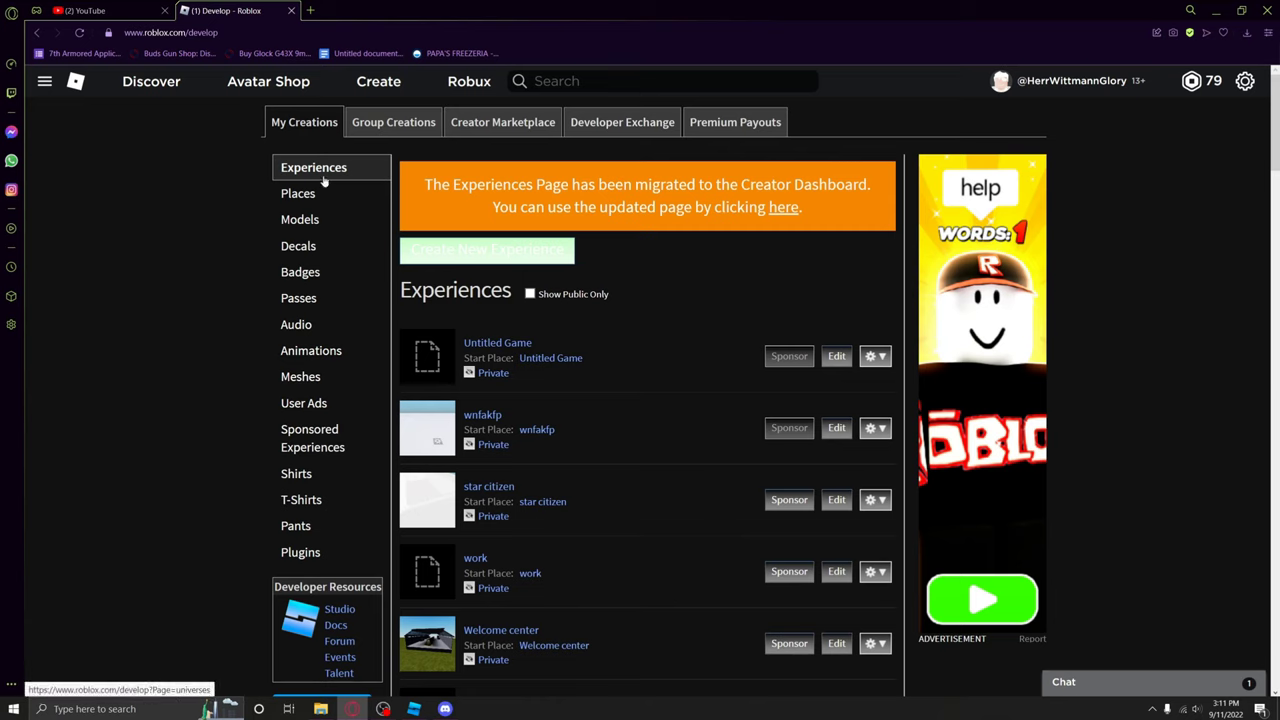
# Step: Copy the Untitled Game page URL, then open the shared game '300' link from Discord
pyautogui.click(560, 360)
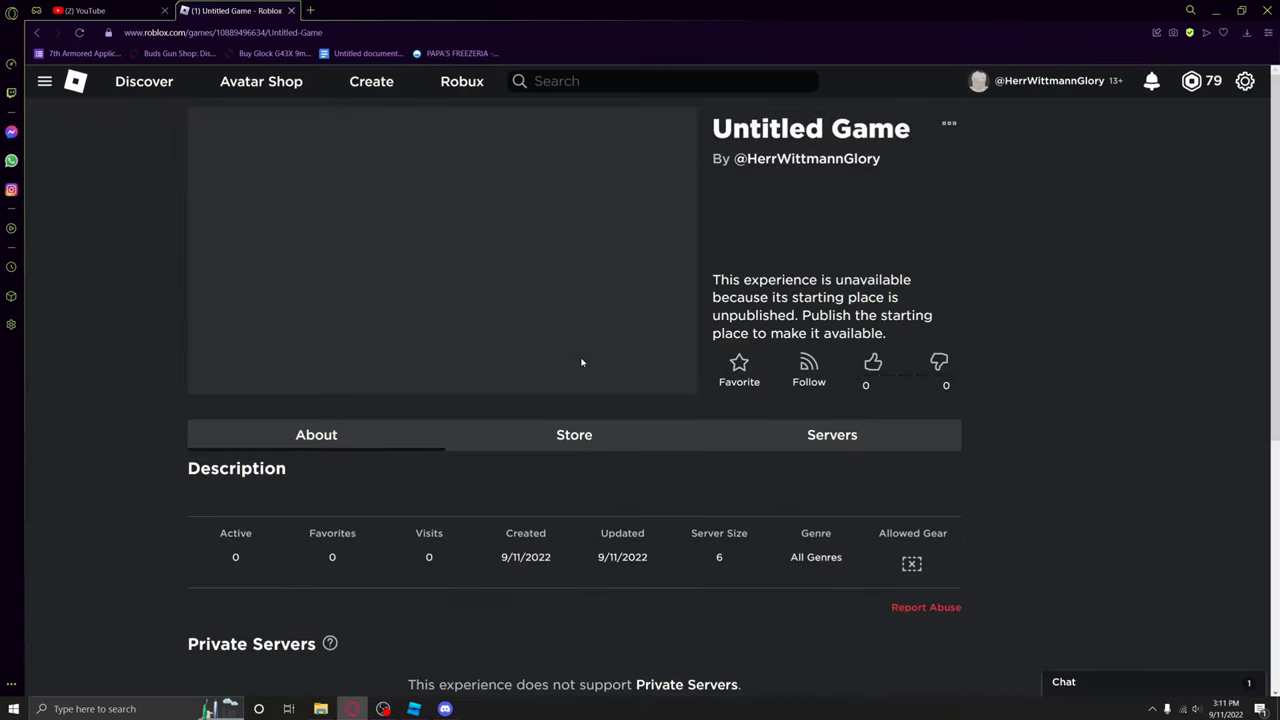
pyautogui.click(397, 33)
pyautogui.rightClick(397, 38)
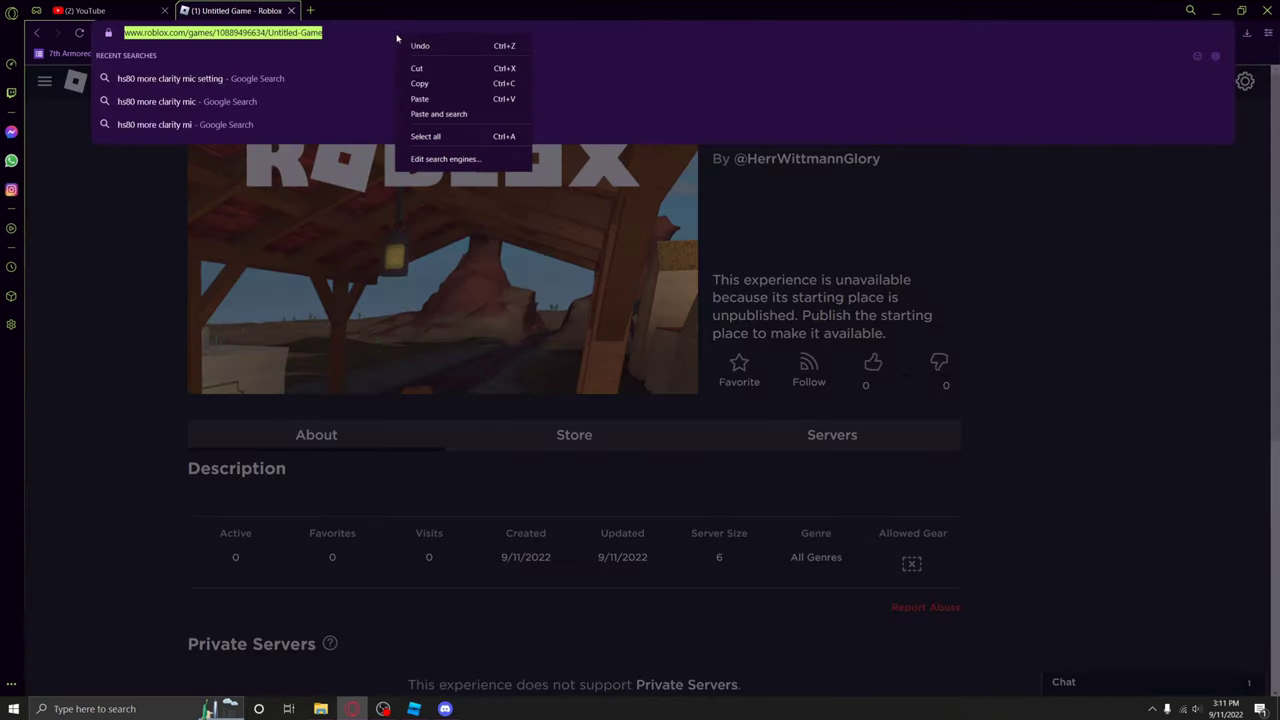
pyautogui.click(420, 83)
pyautogui.press('Escape')
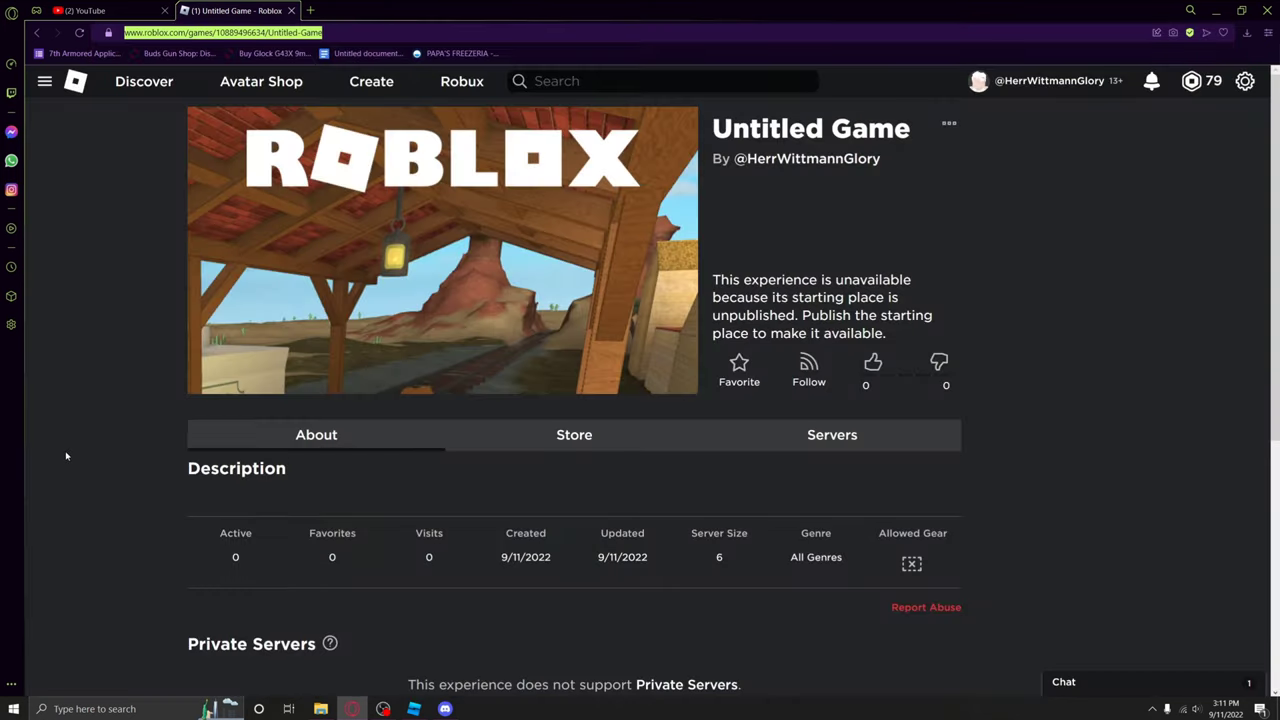
pyautogui.click(445, 708)
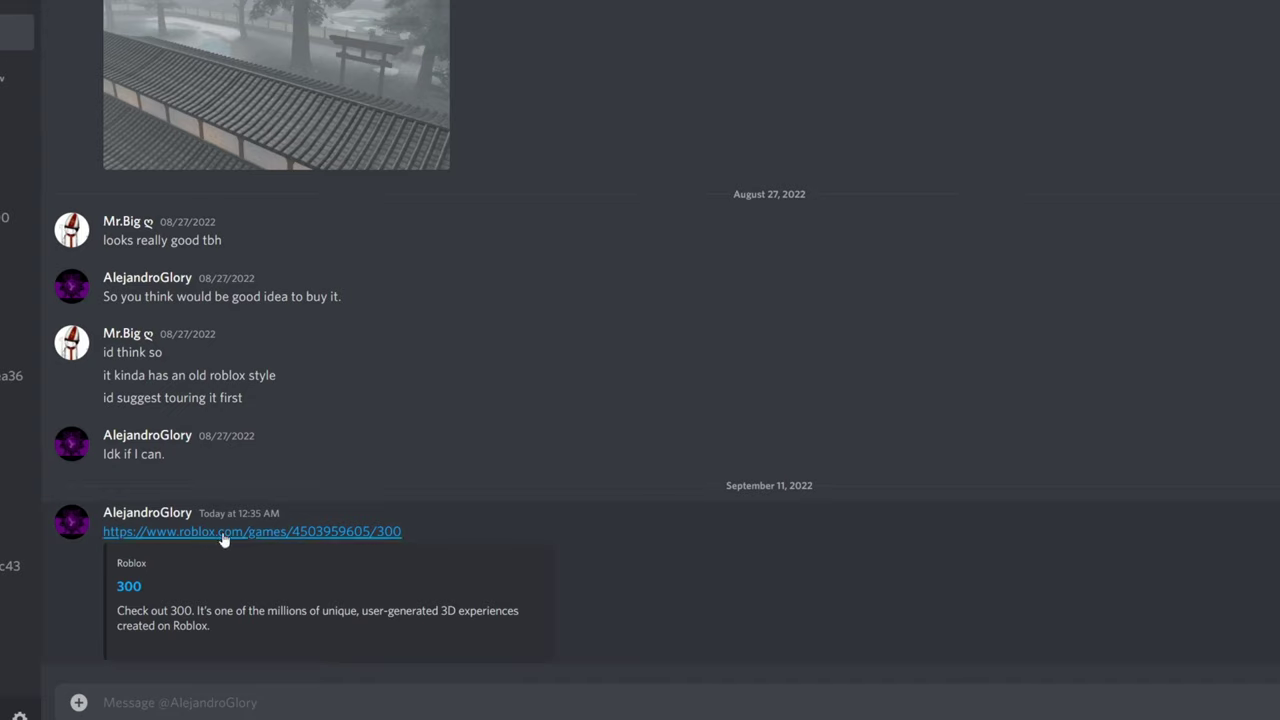
pyautogui.click(287, 533)
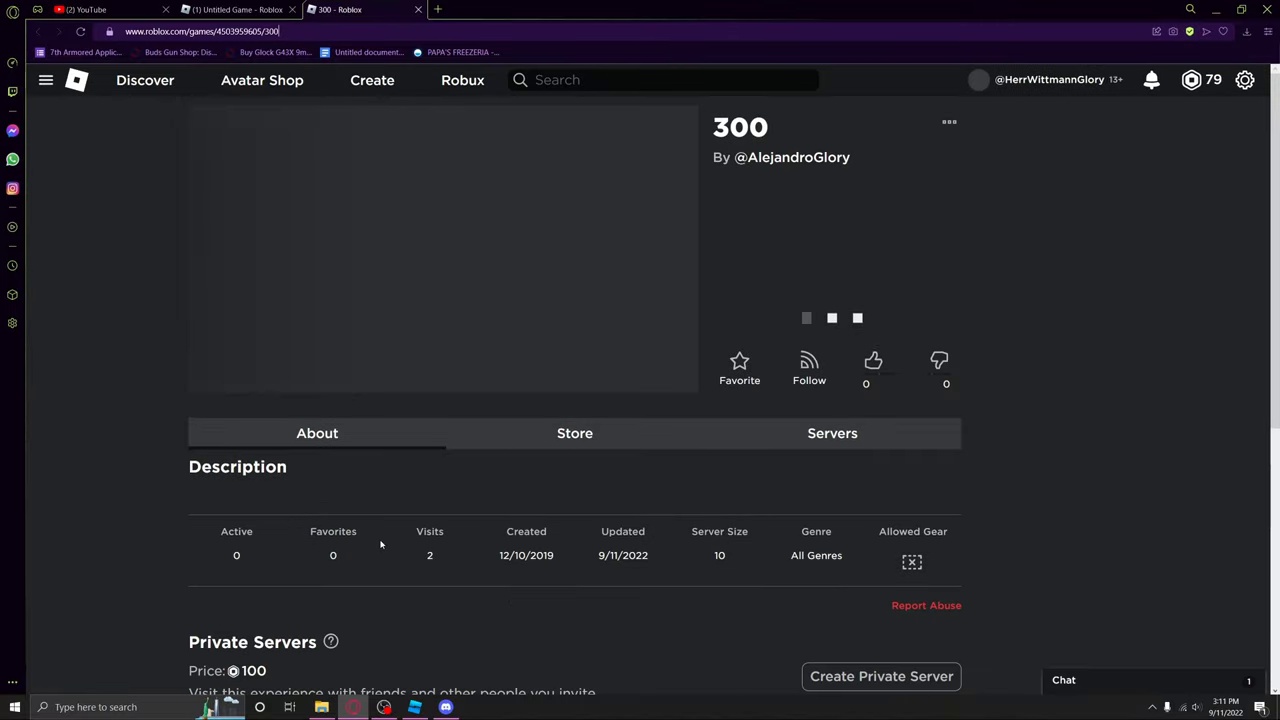
pyautogui.click(949, 122)
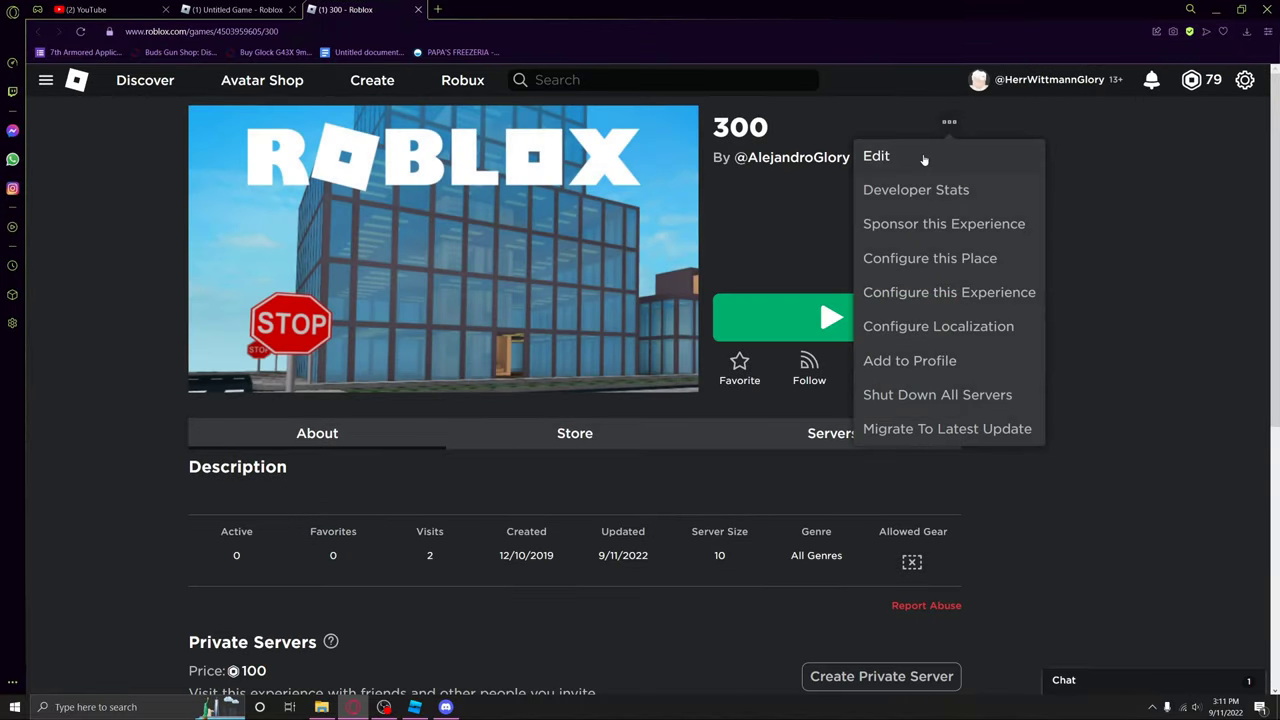
pyautogui.click(1151, 194)
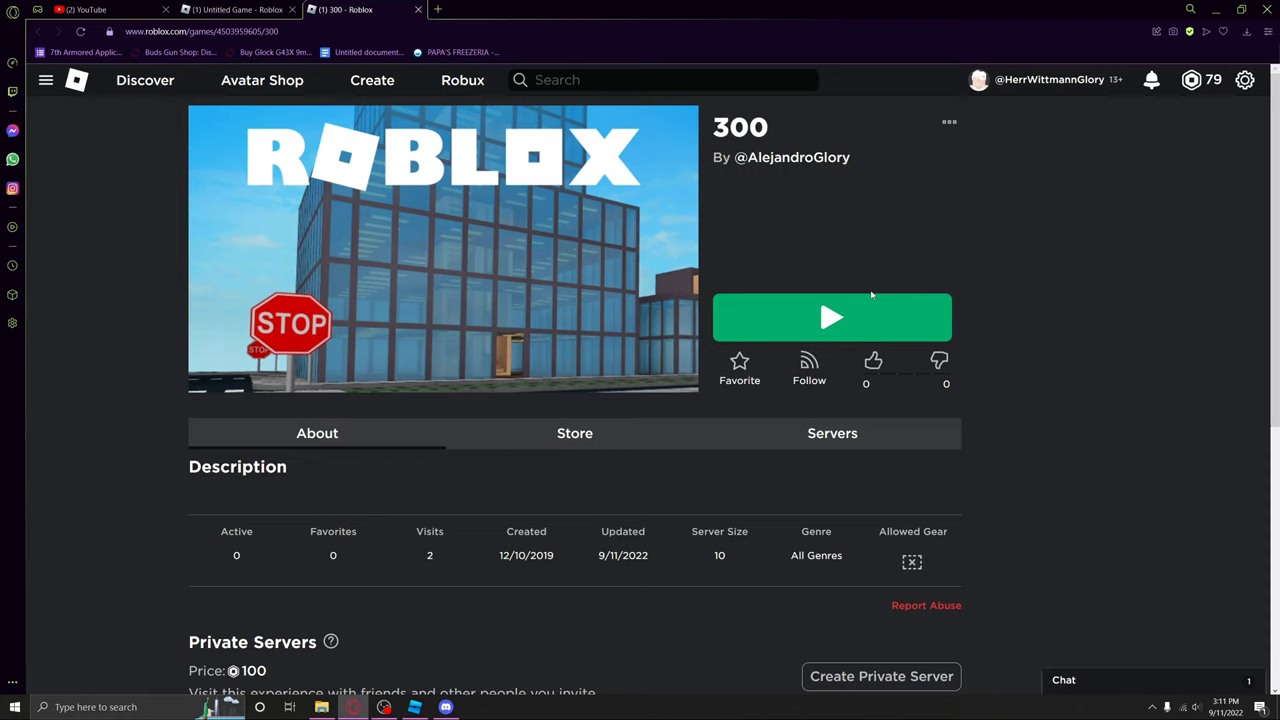
# Step: Switch back to Roblox Studio to view the Shared With Me games, including '300'
pyautogui.click(414, 707)
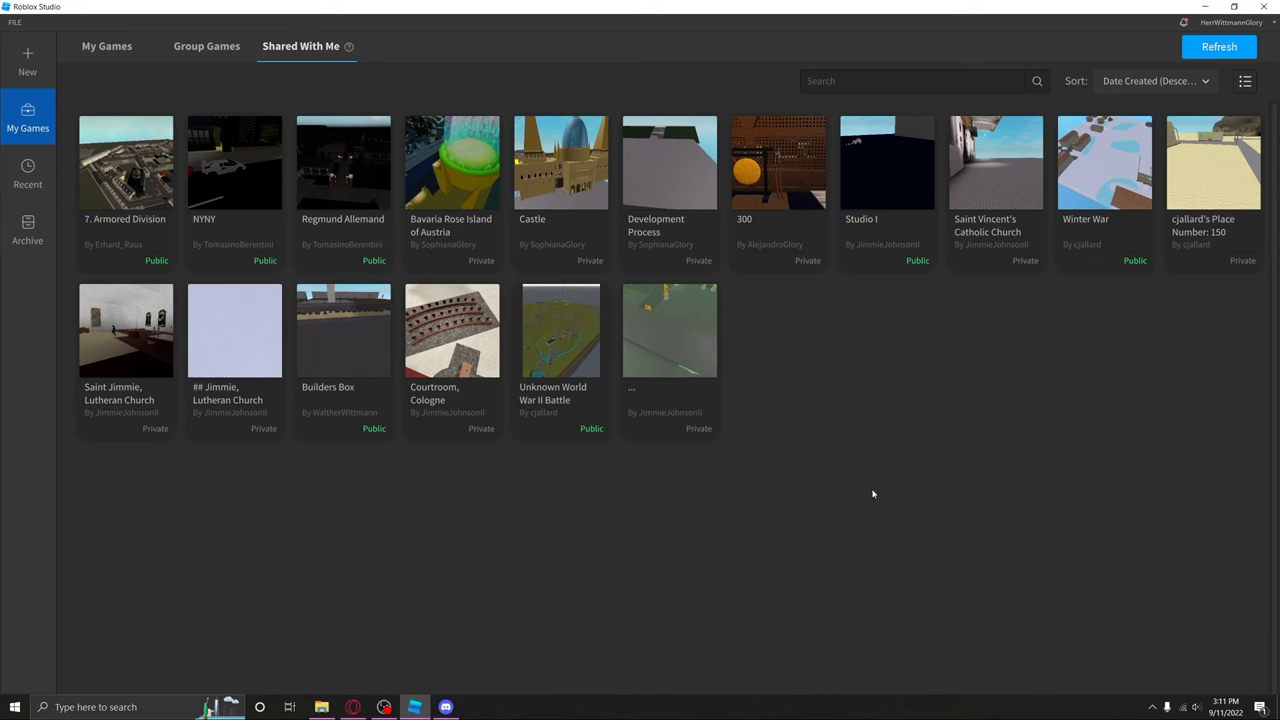